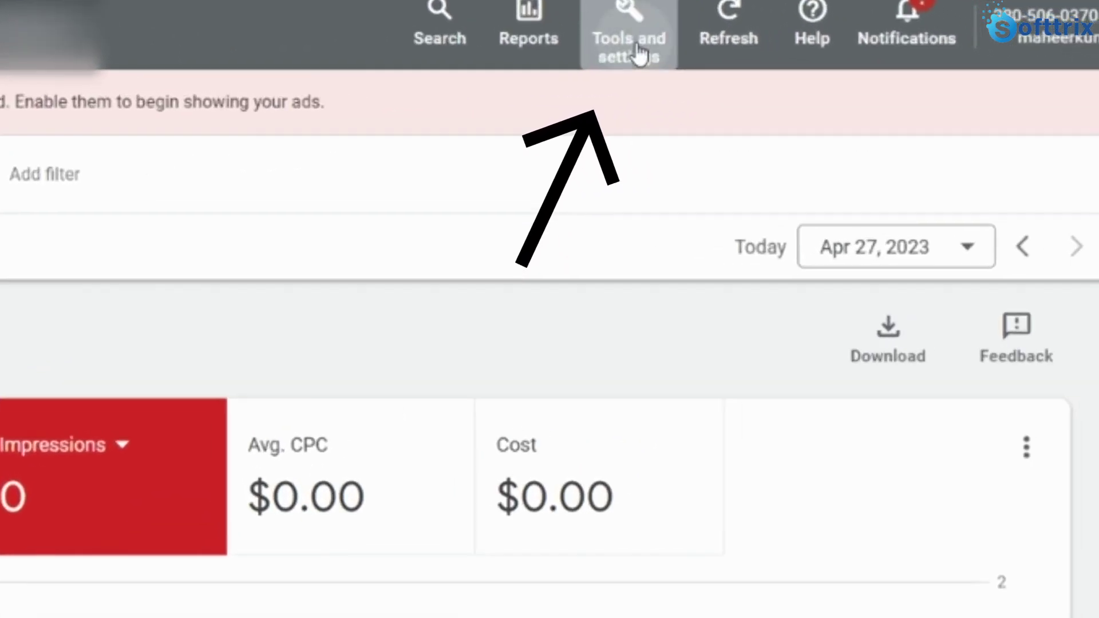
Go to Billing Settings > Payment methods and begin adding a payment method
{"action": "left_click", "coordinate": [852, 43]}
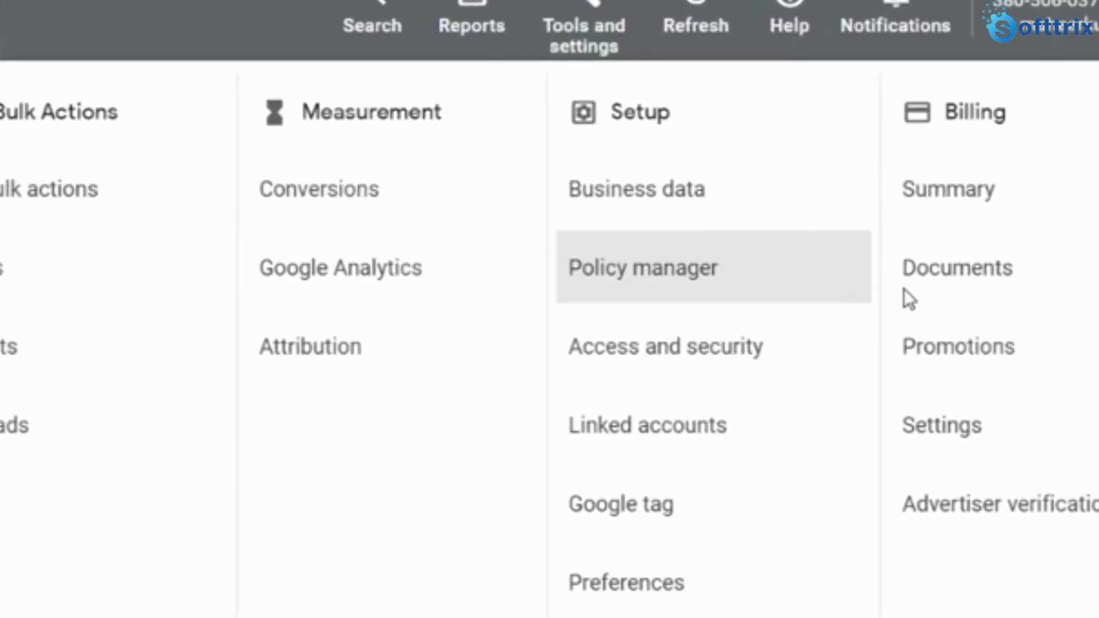
{"action": "left_click", "coordinate": [997, 423]}
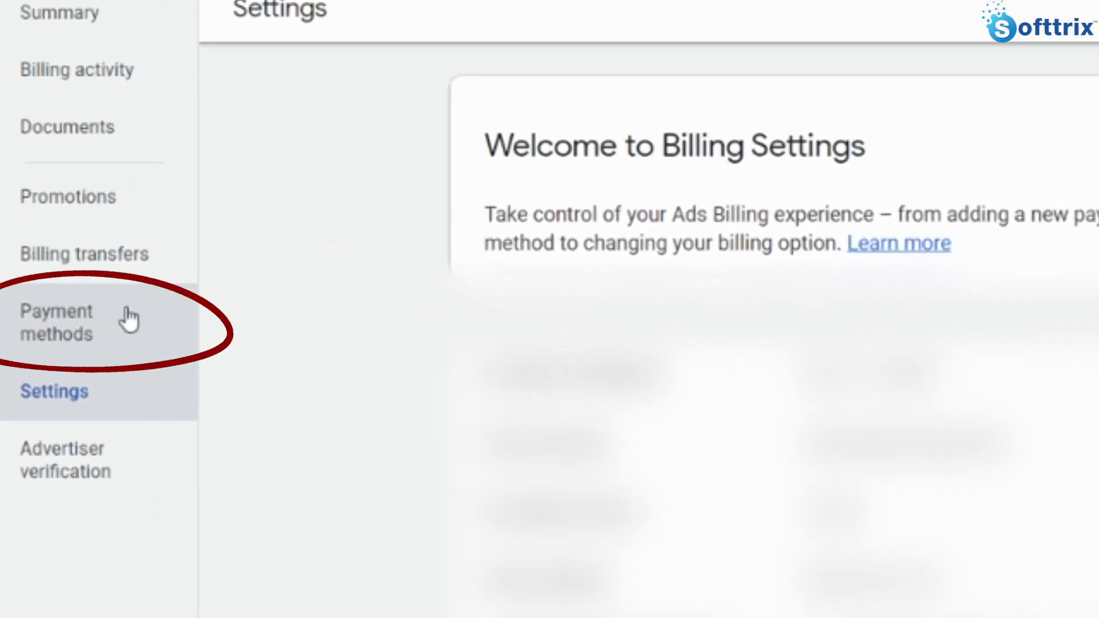
{"action": "left_click", "coordinate": [130, 319]}
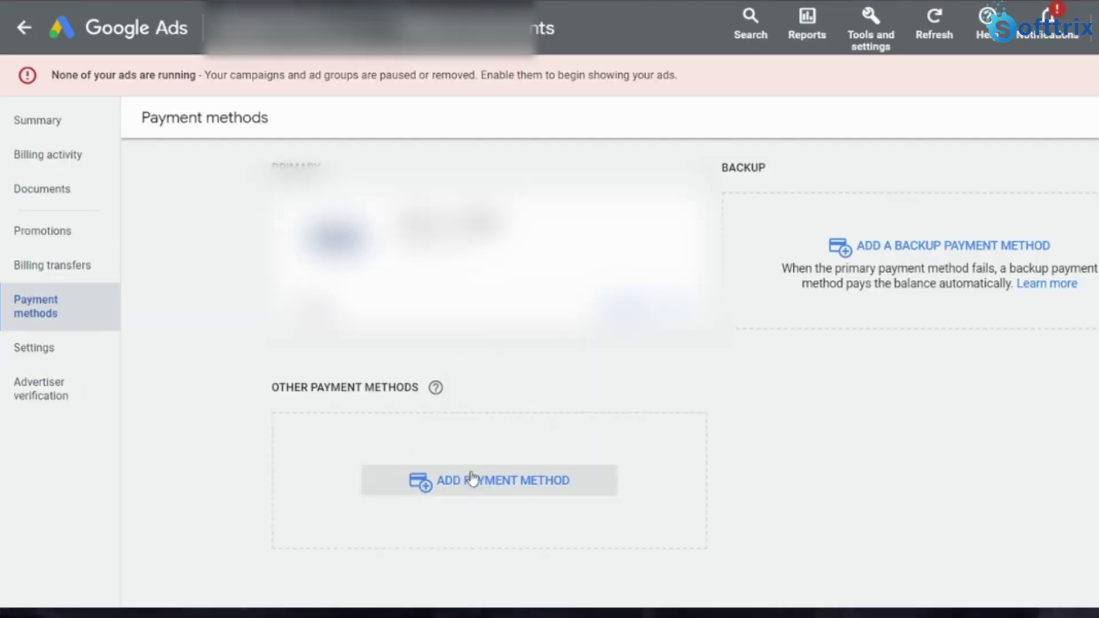
{"action": "left_click", "coordinate": [468, 480]}
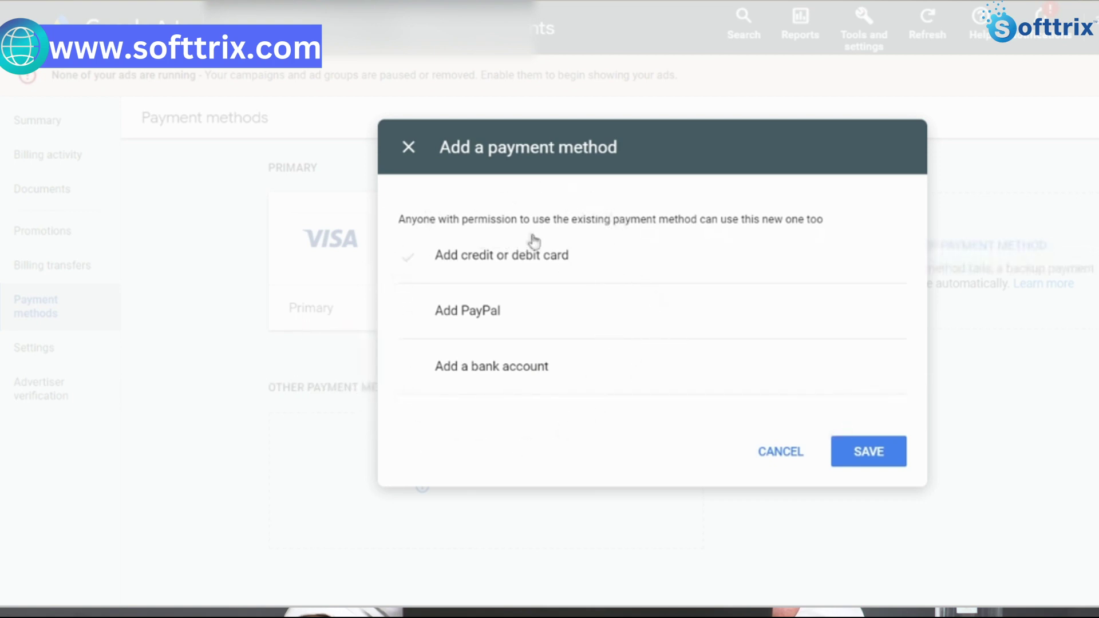
Open the credit or debit card form, then switch it to adding a bank account
{"action": "left_click", "coordinate": [490, 255]}
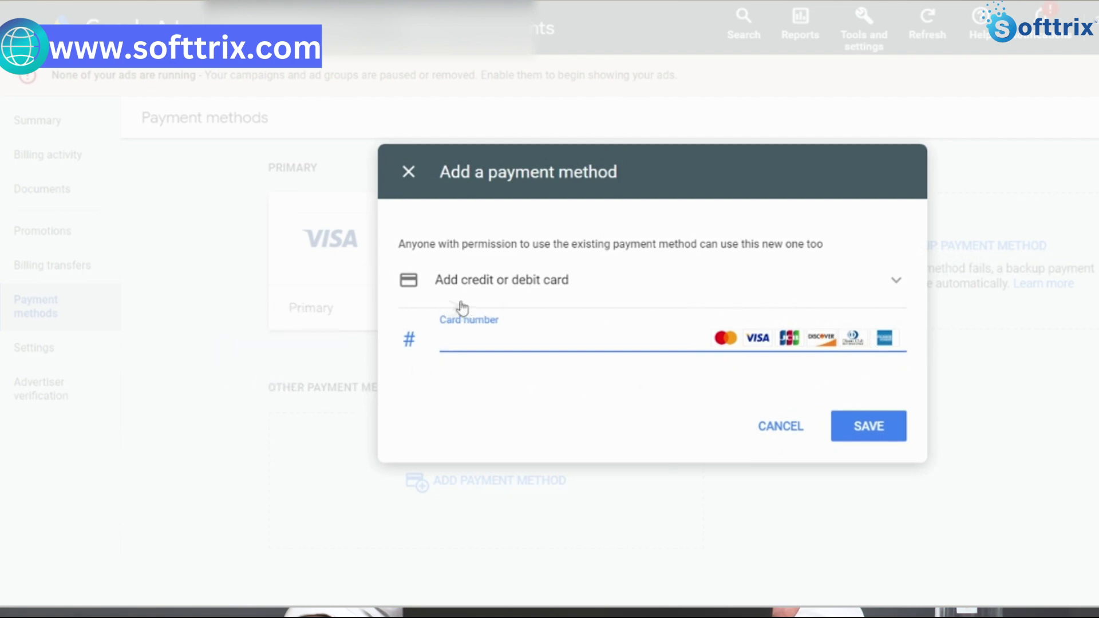
{"action": "left_click", "coordinate": [710, 282]}
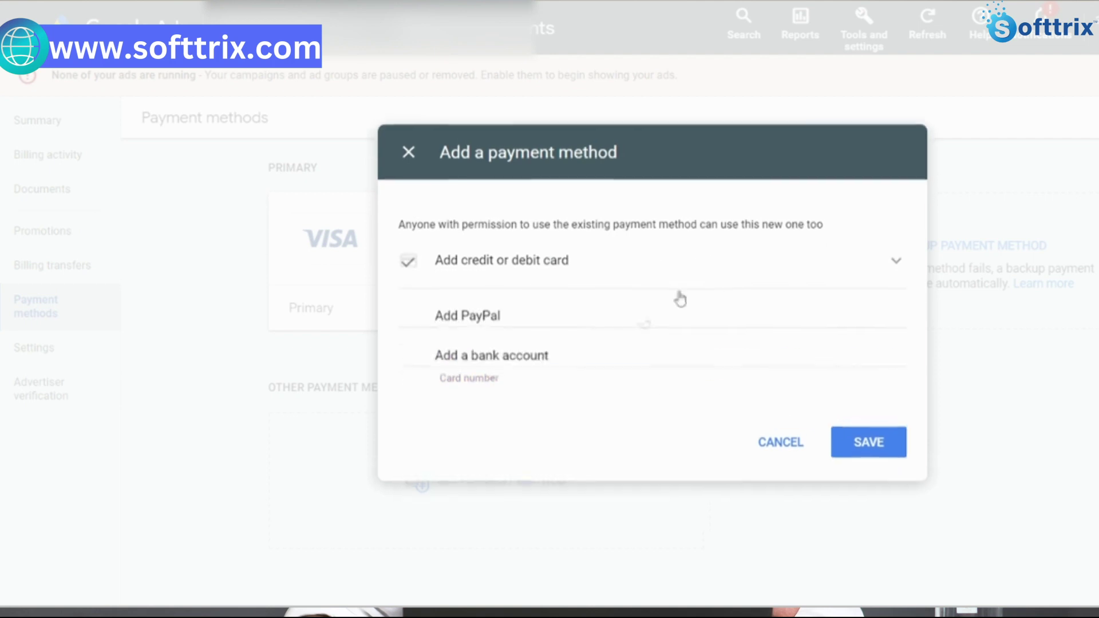
{"action": "left_click", "coordinate": [554, 366]}
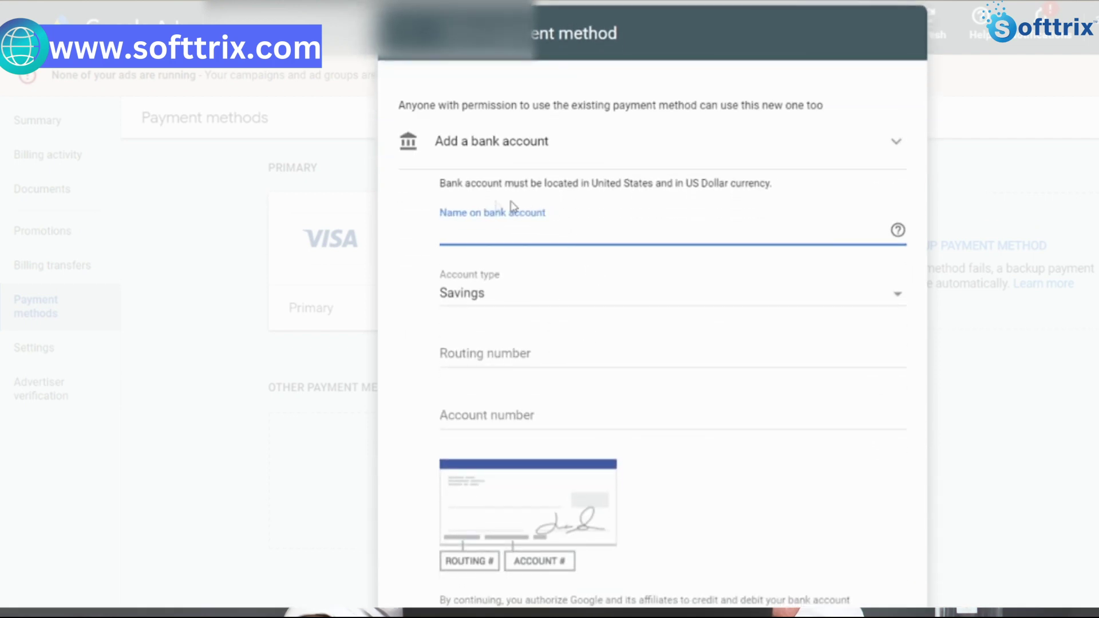
{"action": "scroll", "coordinate": [429, 404], "scroll_direction": "down", "scroll_amount": 1}
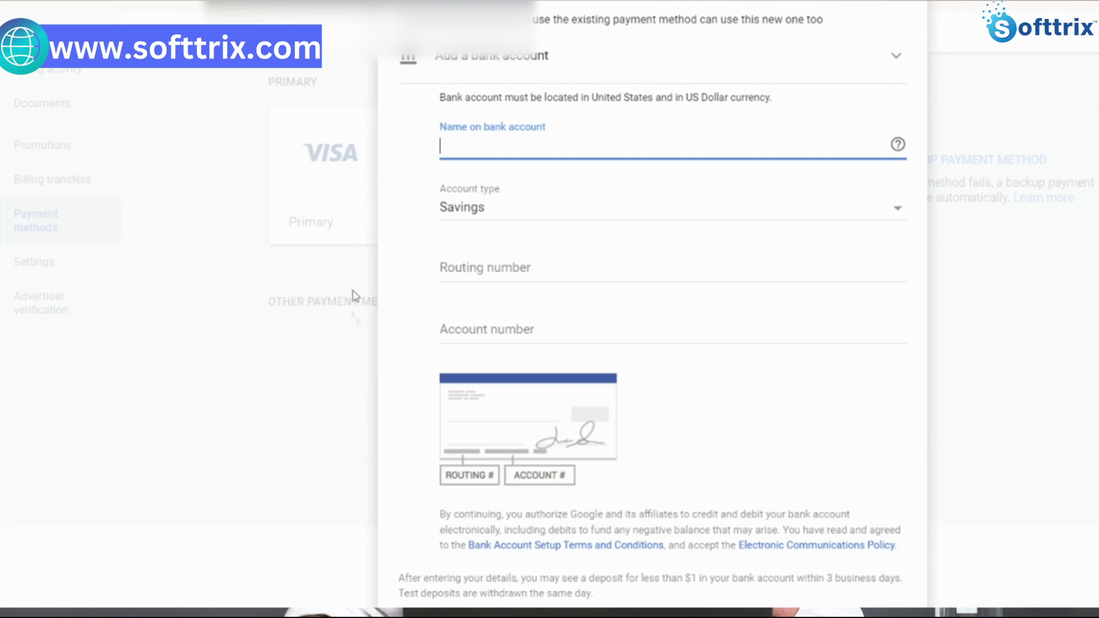
{"action": "scroll", "coordinate": [687, 479], "scroll_direction": "down", "scroll_amount": 2}
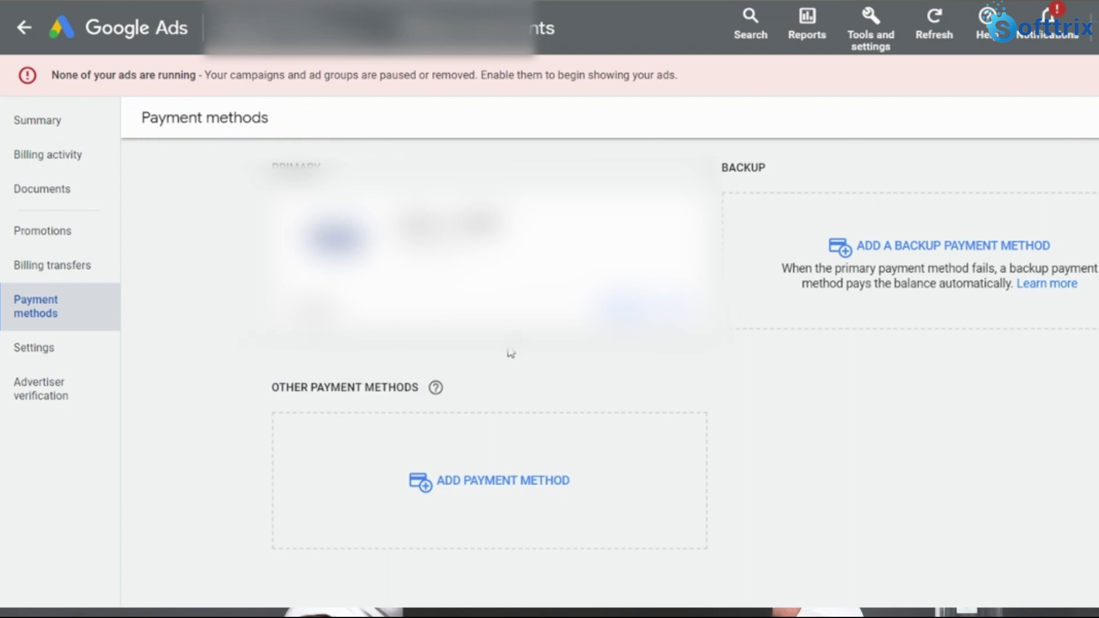
Go back to Overview, then reopen Billing Settings and its Payment methods page
{"action": "left_click", "coordinate": [24, 27]}
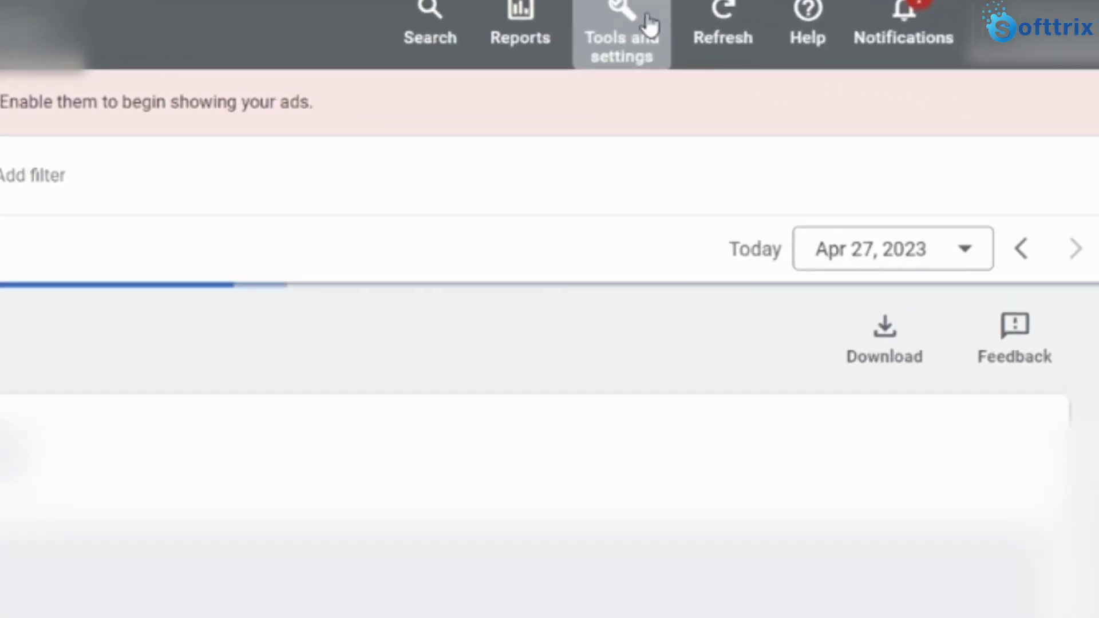
{"action": "left_click", "coordinate": [601, 26]}
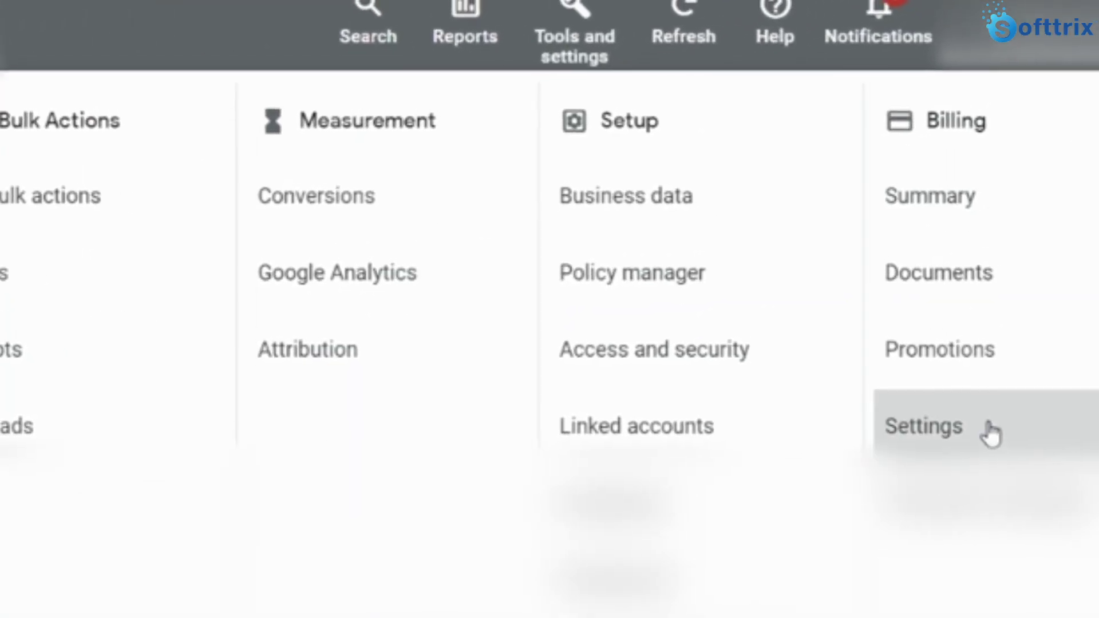
{"action": "left_click", "coordinate": [992, 434]}
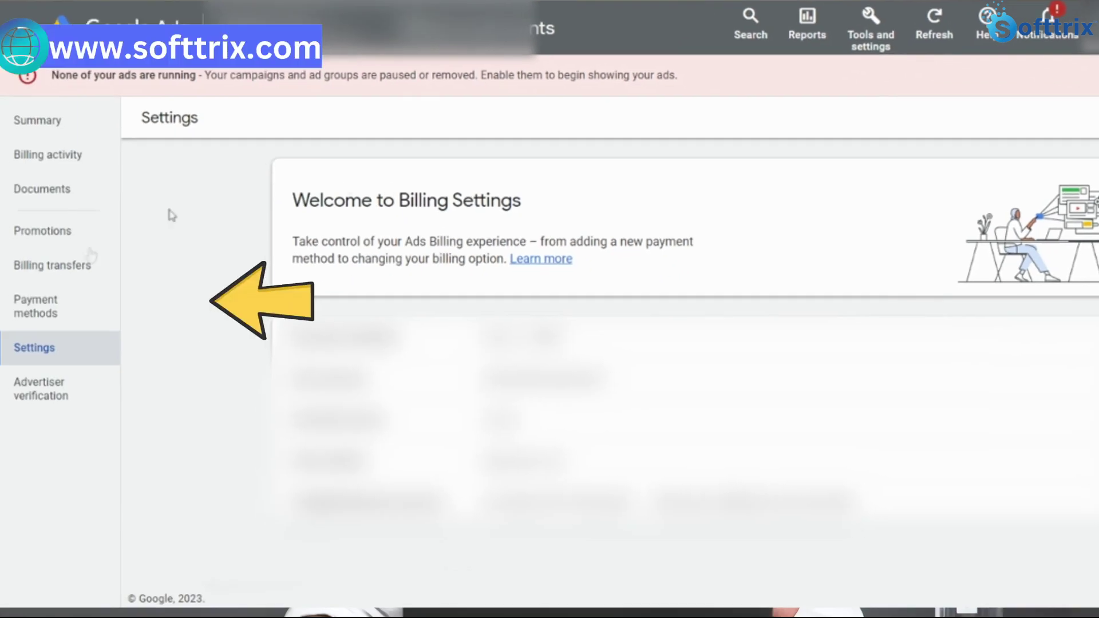
{"action": "left_click", "coordinate": [83, 310]}
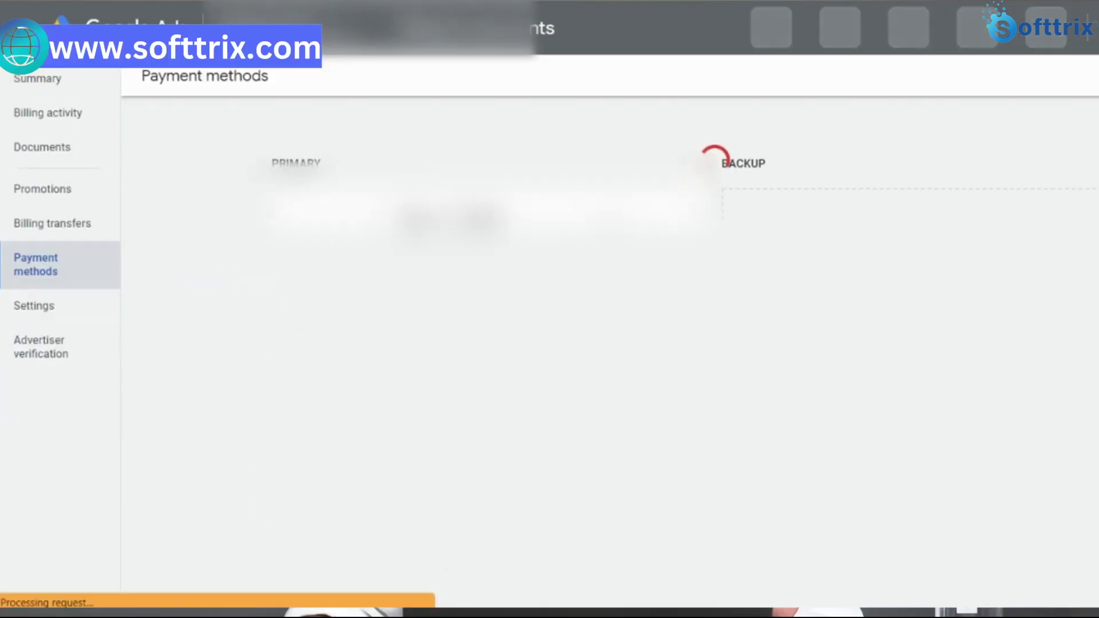